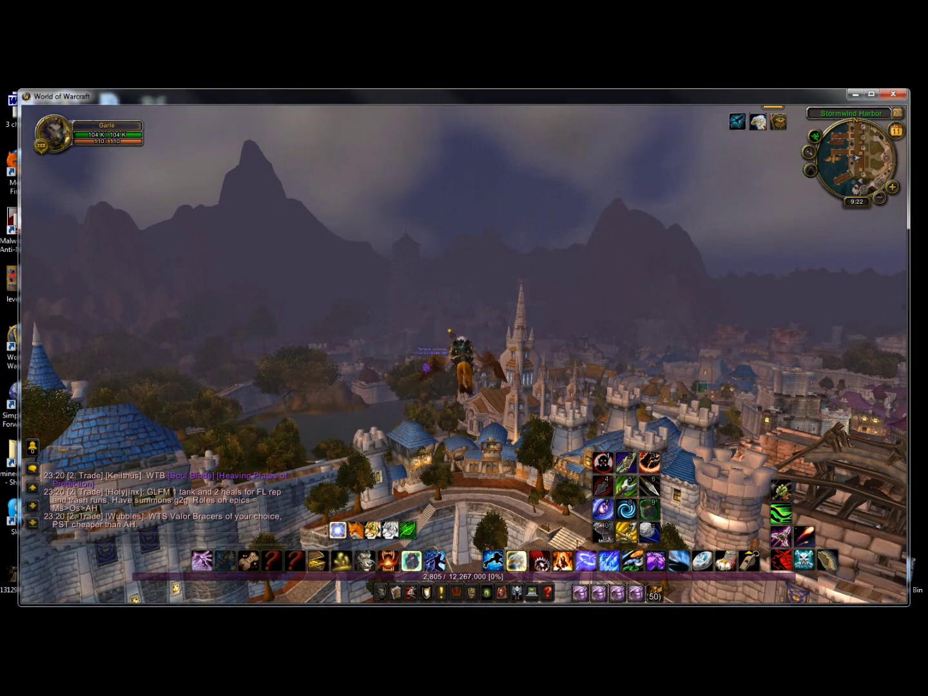
# Bring up the WoW Machinima Tool window over the foggy Stormwind view
pyautogui.hotkey('alt', 'Tab')
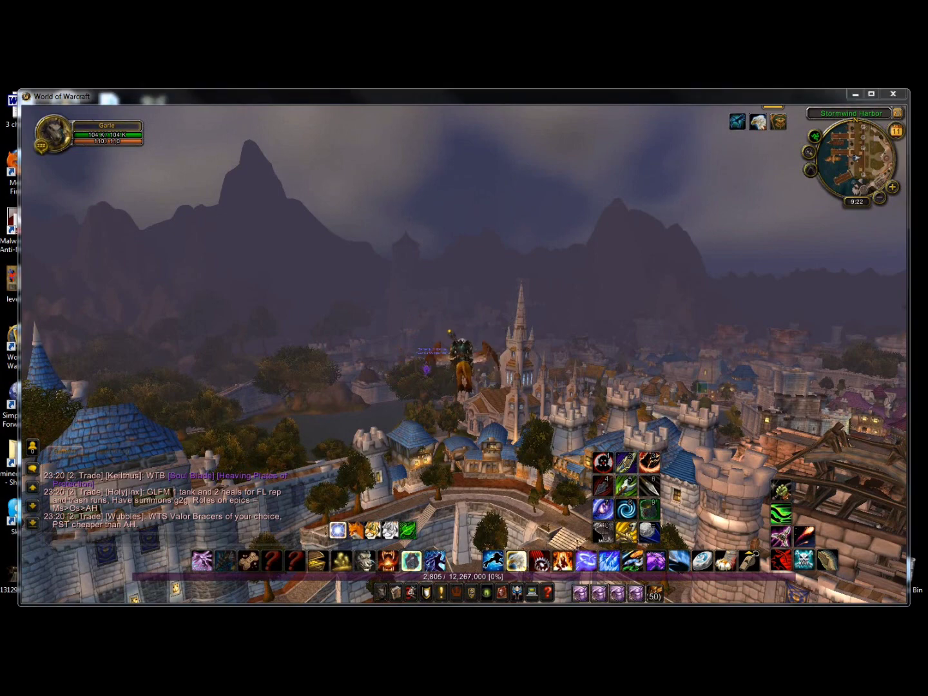
# Enable the environment overrides on the Env 1 tab
pyautogui.click(54, 272)
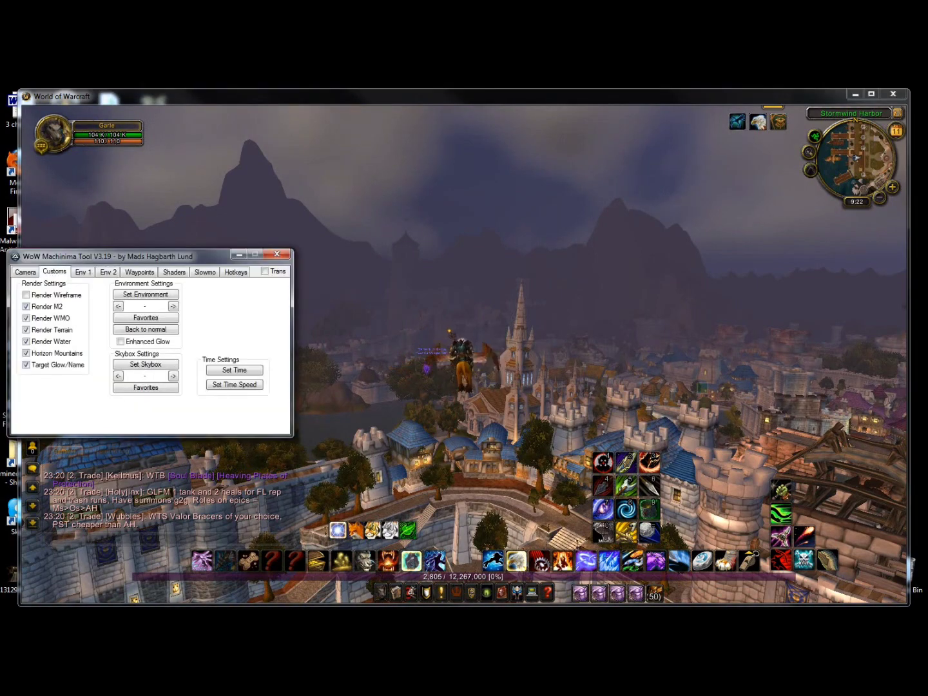
pyautogui.click(81, 271)
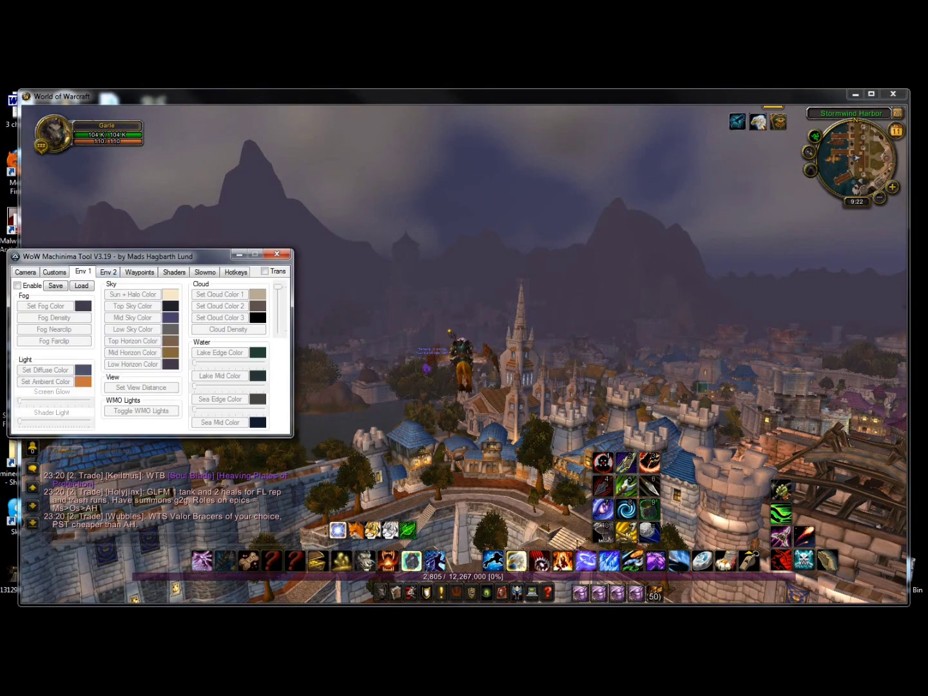
pyautogui.click(17, 285)
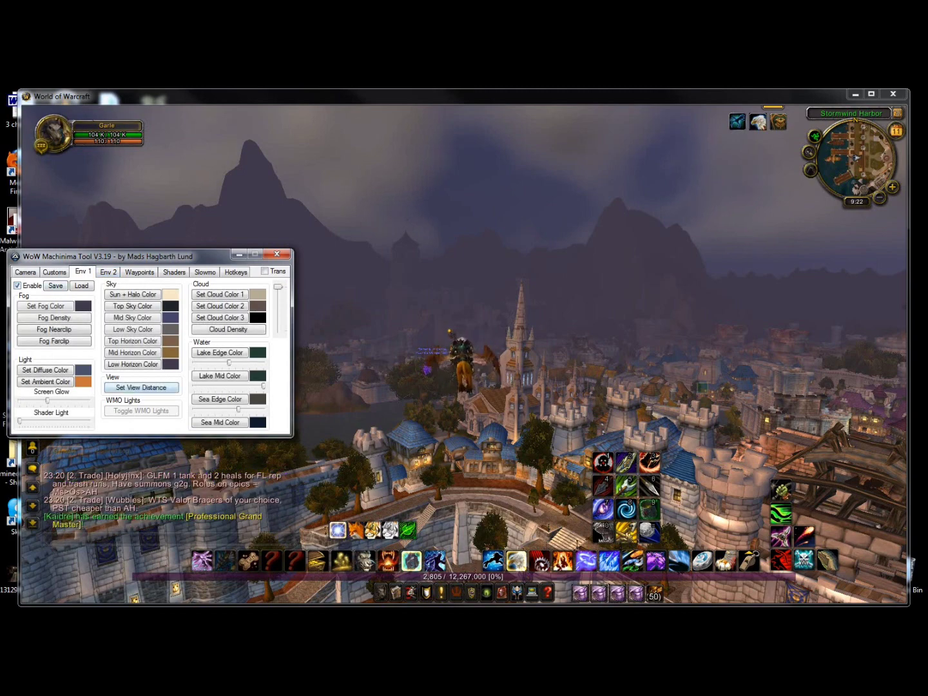
# Set view distance and fog farclip to 2800 and fog density to 1
pyautogui.click(141, 386)
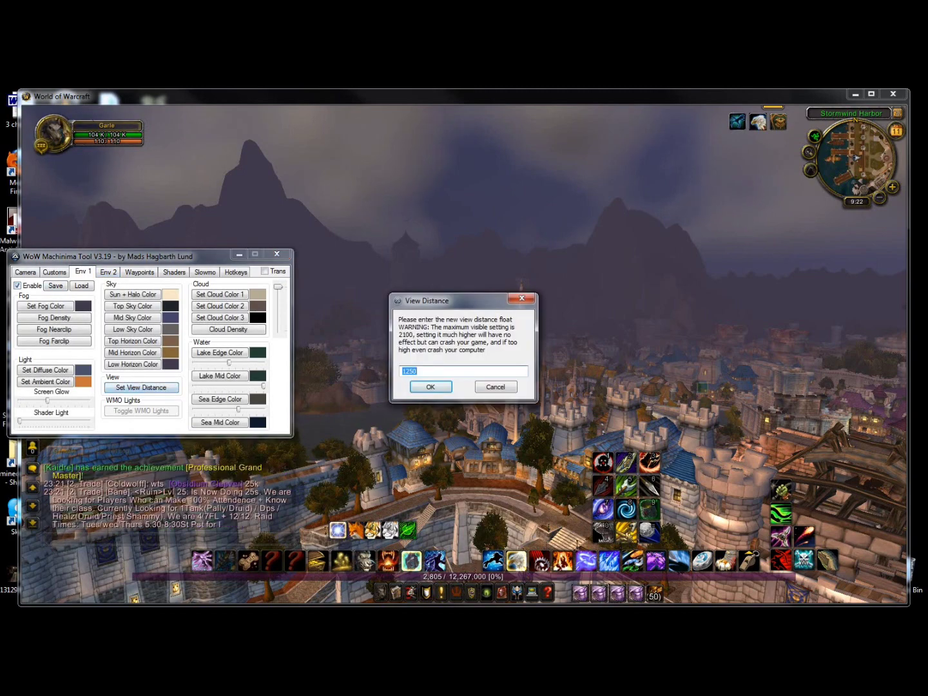
pyautogui.press('Return')
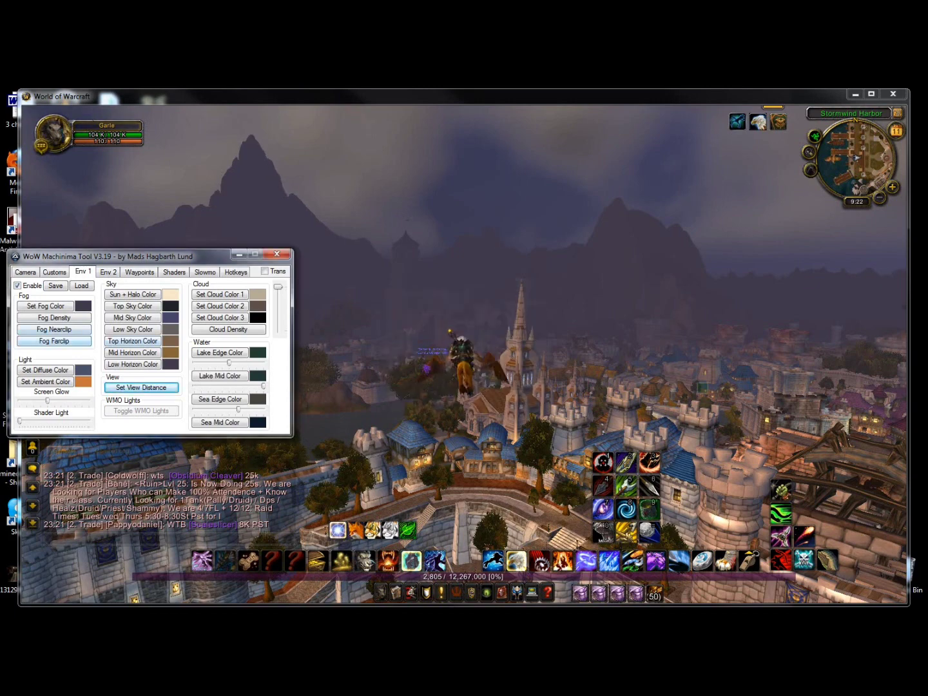
pyautogui.click(54, 340)
pyautogui.write('28')
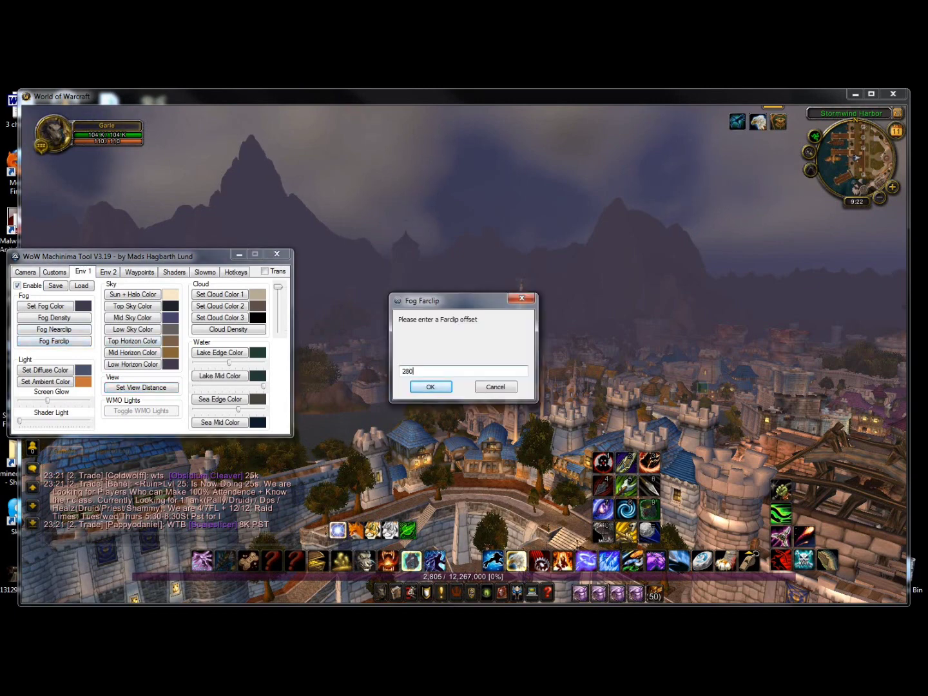
pyautogui.write('0')
pyautogui.press('Return')
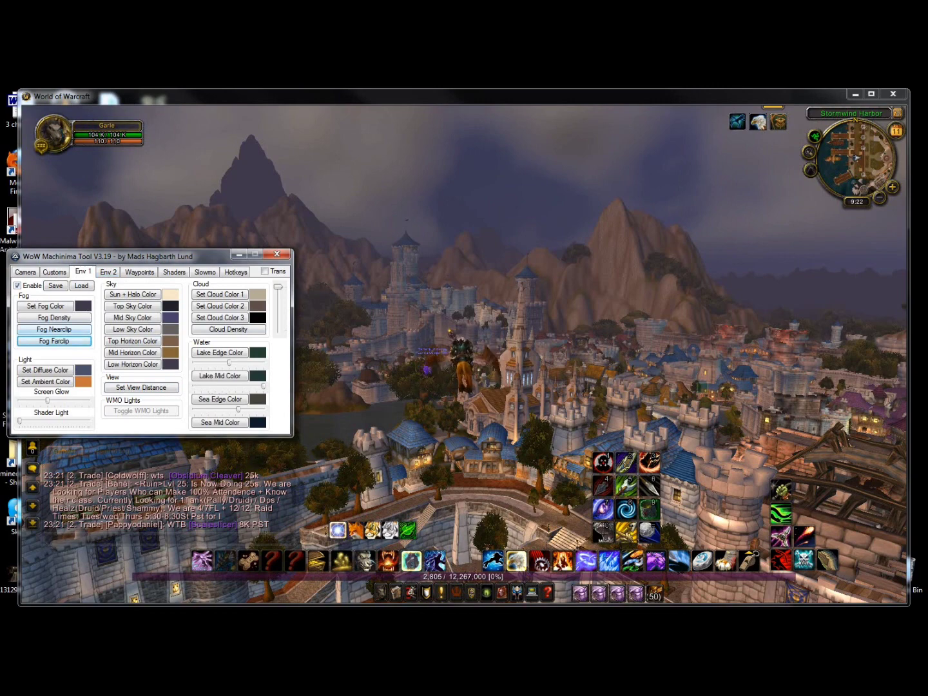
pyautogui.click(54, 317)
pyautogui.write('1')
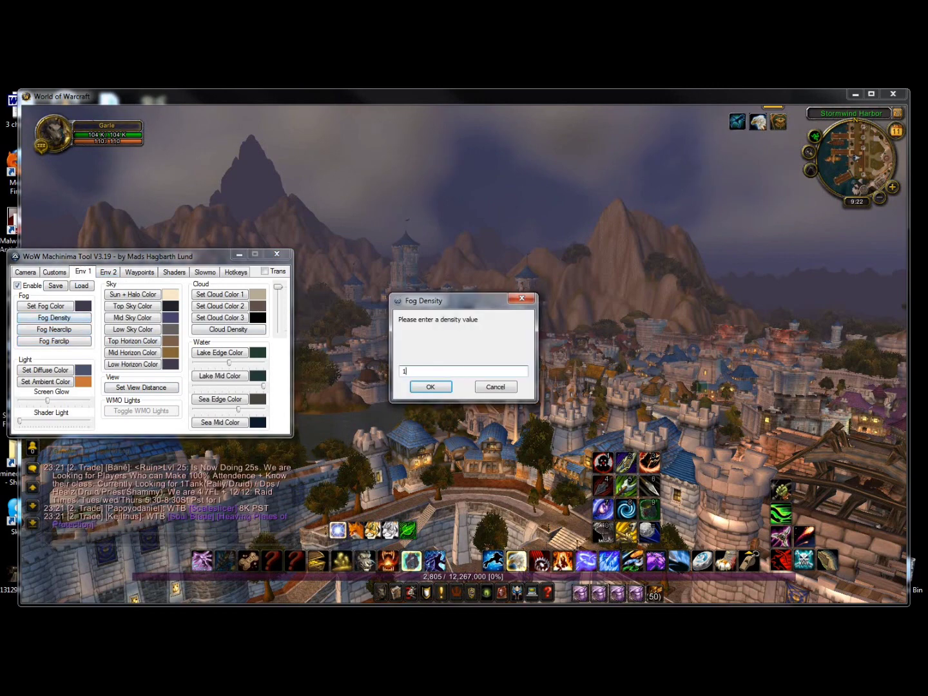
pyautogui.press('Return')
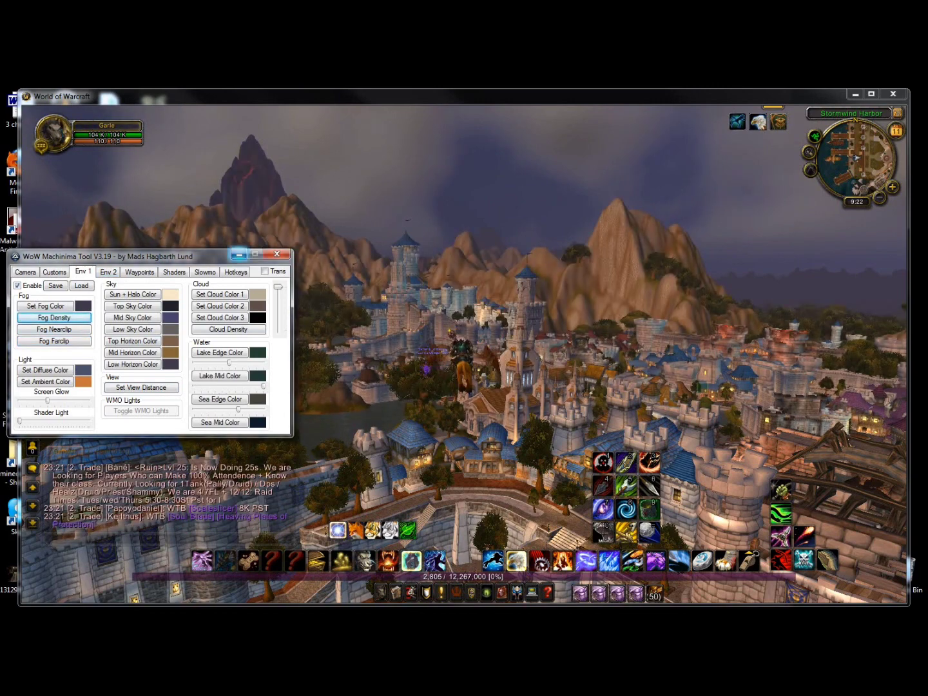
pyautogui.moveTo(507, 217); pyautogui.dragTo(435, 217)
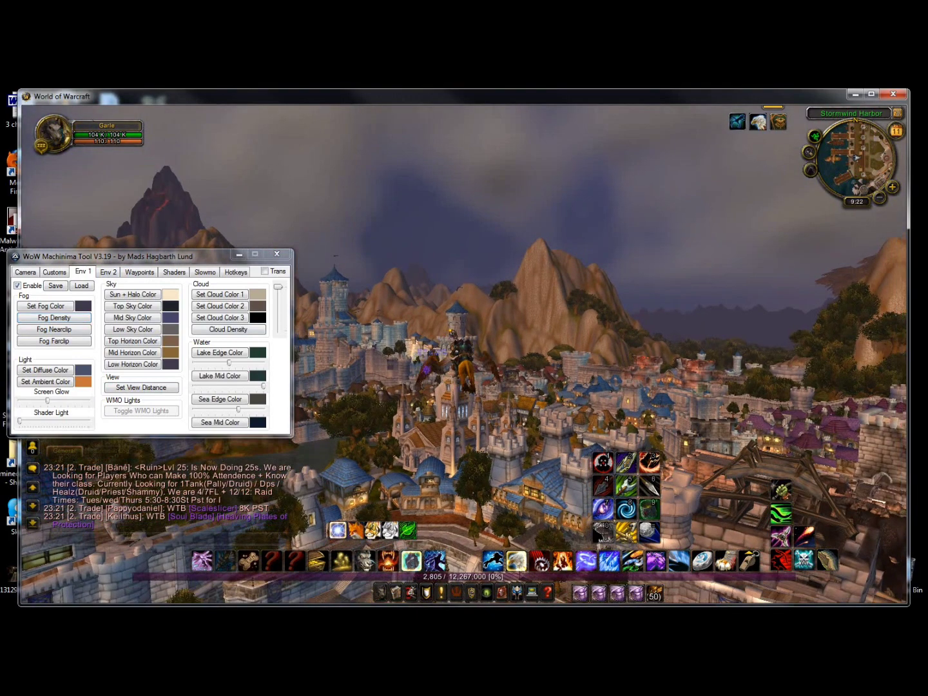
pyautogui.moveTo(464, 348); pyautogui.dragTo(609, 348)
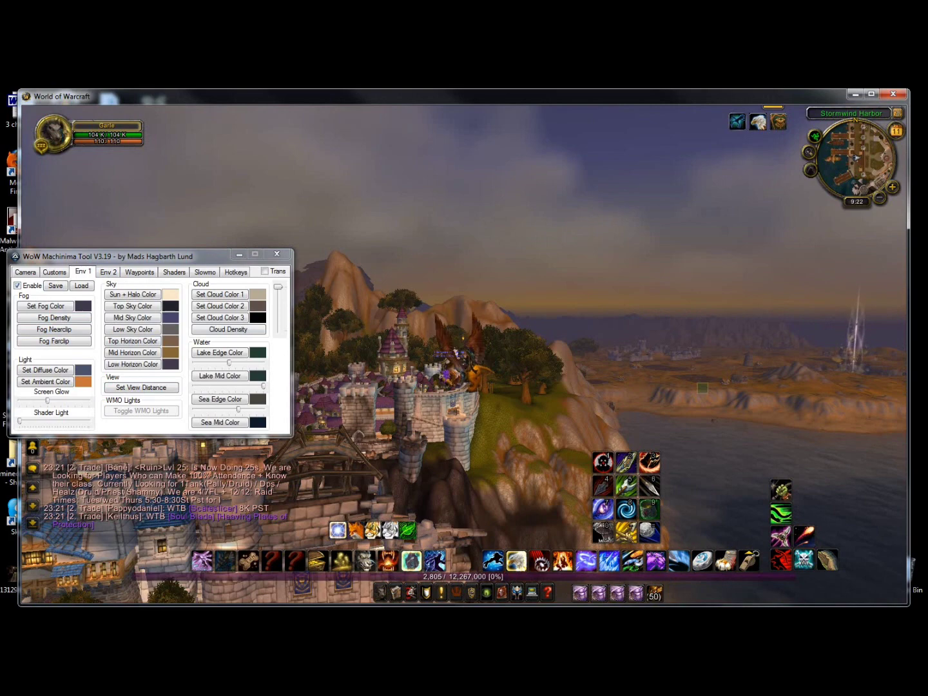
pyautogui.moveTo(464, 348); pyautogui.dragTo(391, 348)
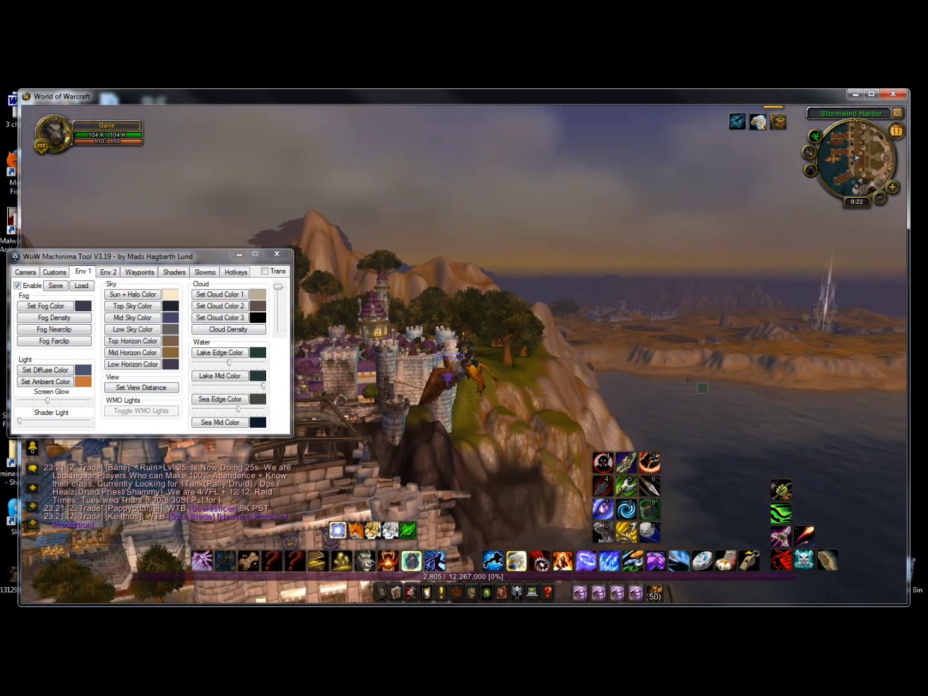
pyautogui.moveTo(464, 349); pyautogui.dragTo(319, 348)
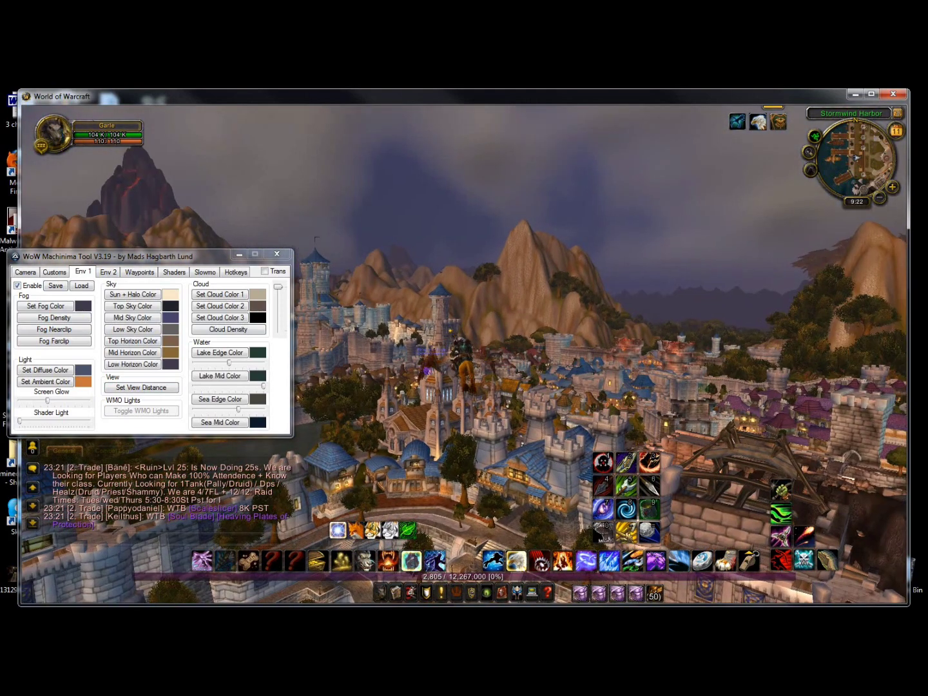
# Apply skybox 1 from the Customs tab, then fly up and down to view the fiery sky
pyautogui.click(55, 271)
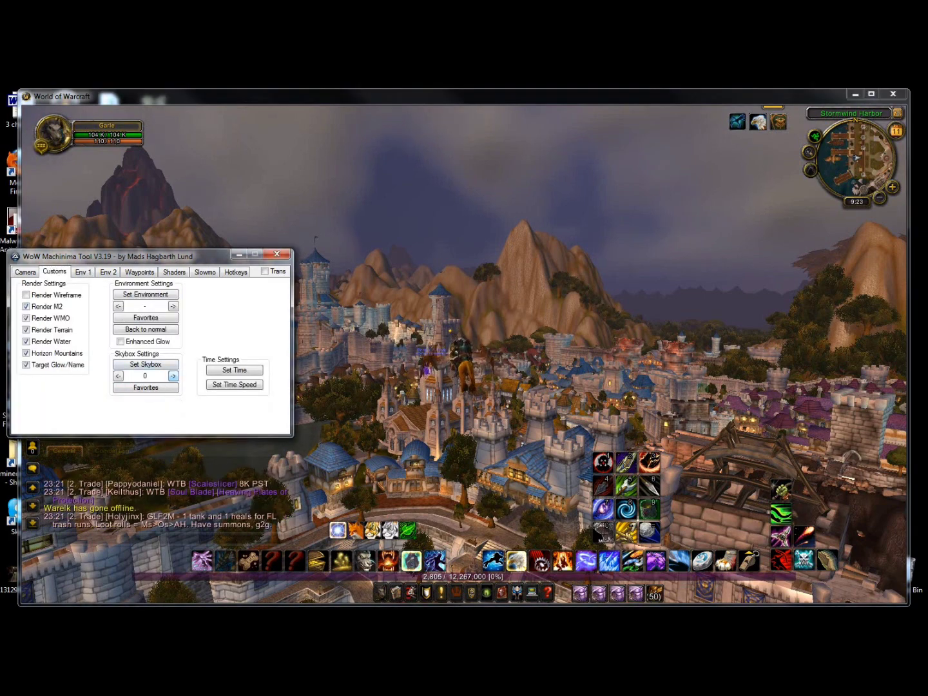
pyautogui.click(172, 375)
pyautogui.click(702, 388)
pyautogui.press('space')
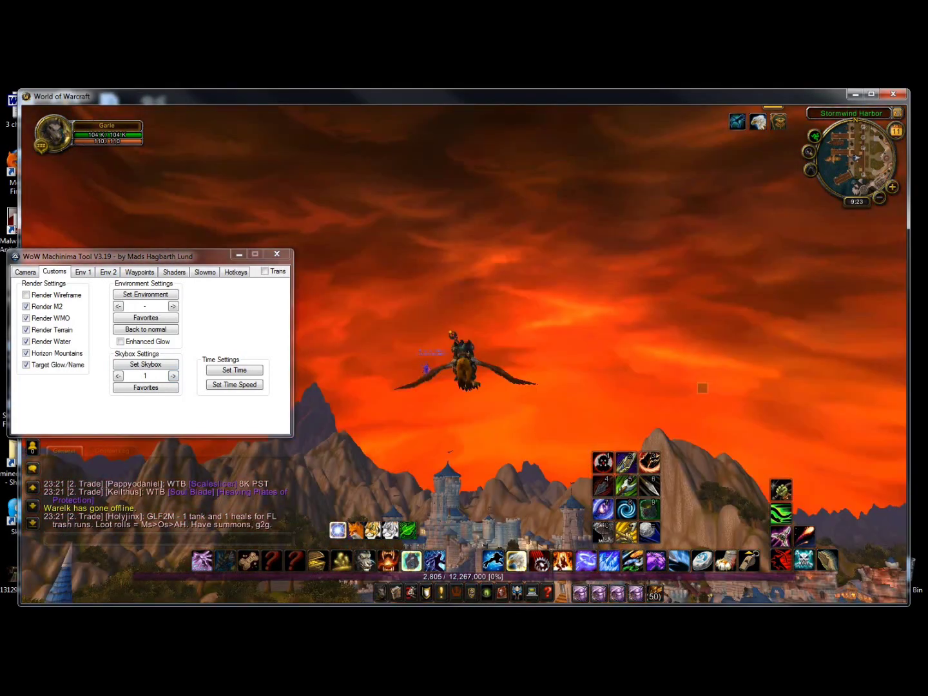
pyautogui.press('x')
# Apply the Streak Clouds 2 + skybox from the favourite skyboxes list, then close the list
pyautogui.click(145, 387)
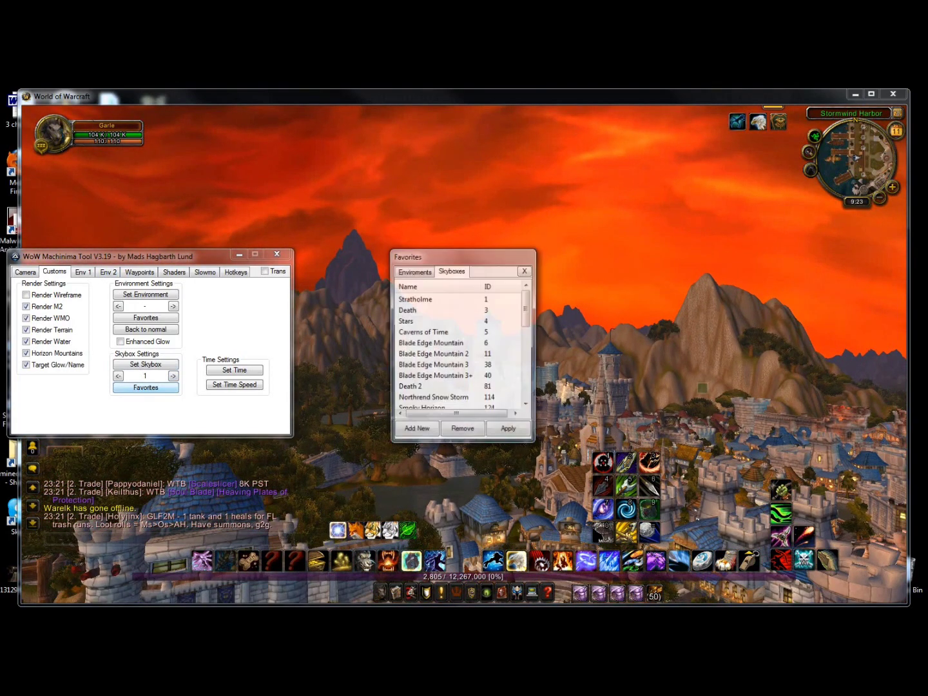
pyautogui.scroll(-10, 457, 348)
pyautogui.scroll(-3, 456, 348)
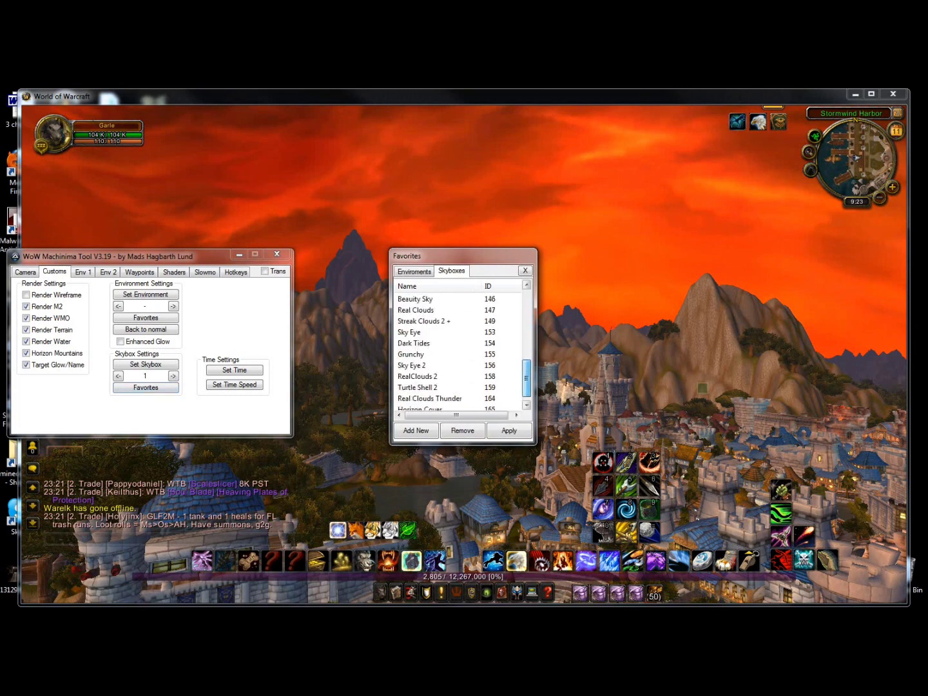
pyautogui.scroll(-1, 457, 348)
pyautogui.click(411, 353)
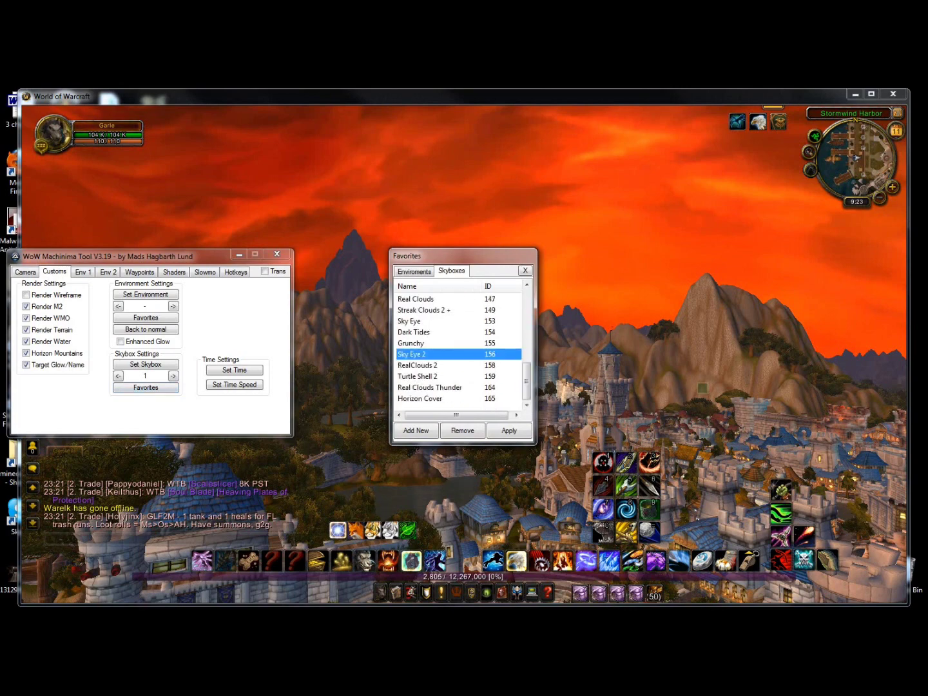
pyautogui.click(424, 309)
pyautogui.click(509, 431)
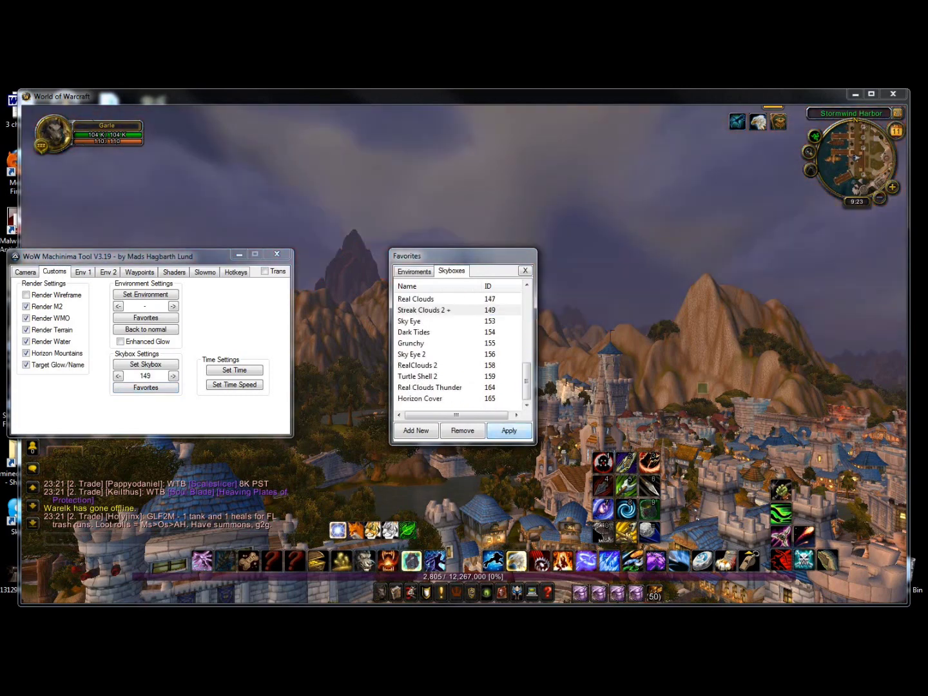
pyautogui.press('Escape')
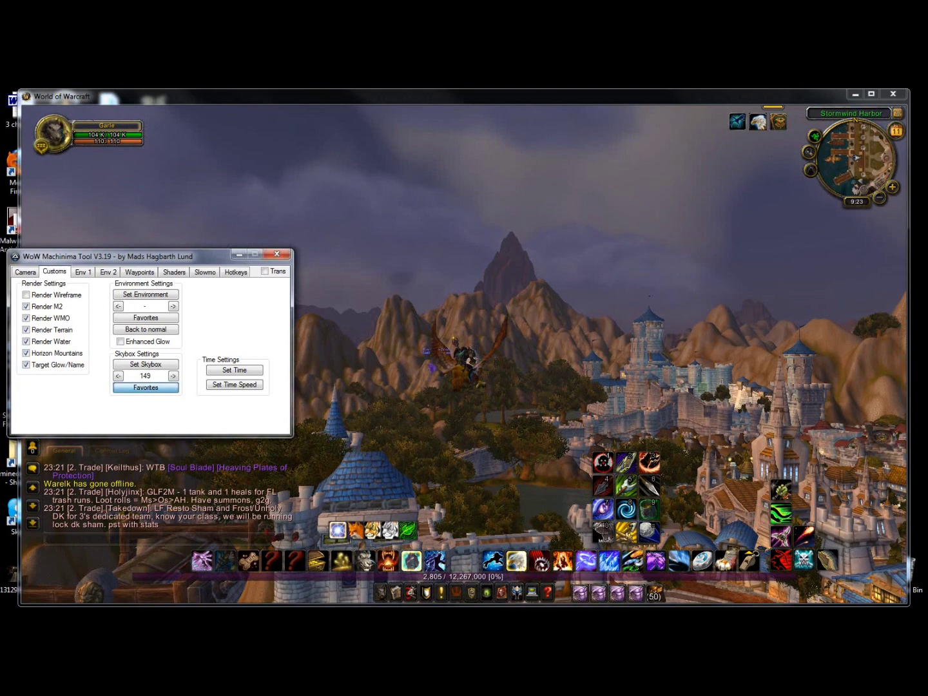
# Apply the Beauty Sky skybox (ID 146) from the reopened favourites list
pyautogui.click(146, 387)
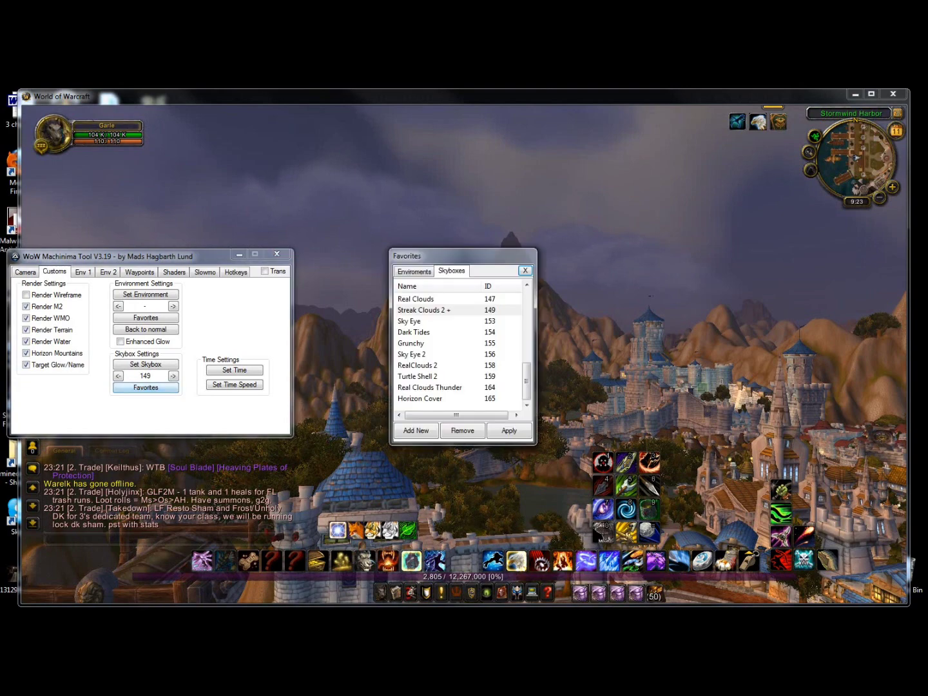
pyautogui.click(424, 310)
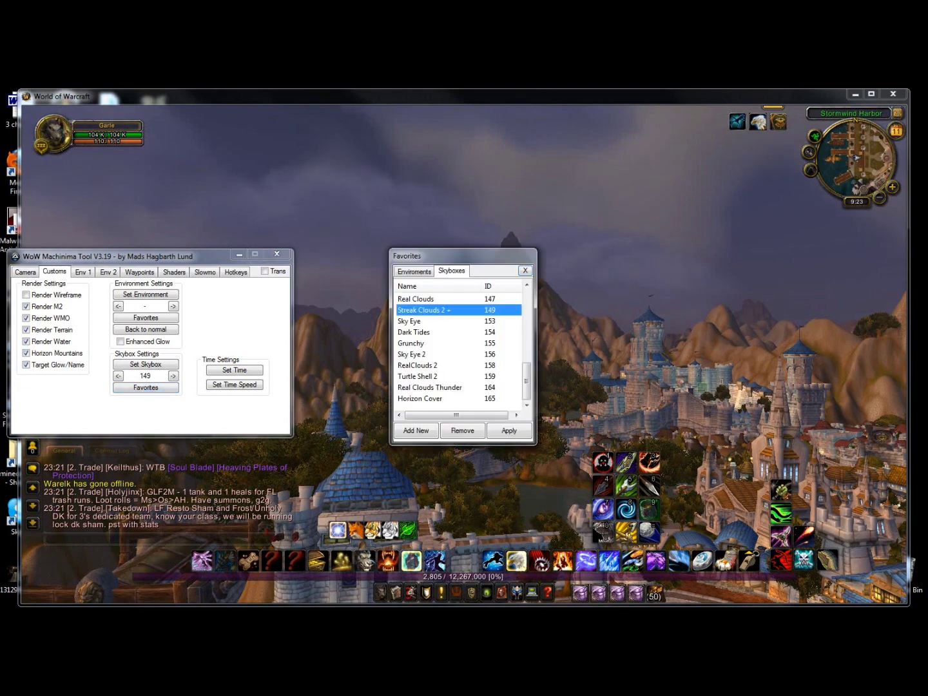
pyautogui.scroll(1, 459, 348)
pyautogui.scroll(2, 459, 348)
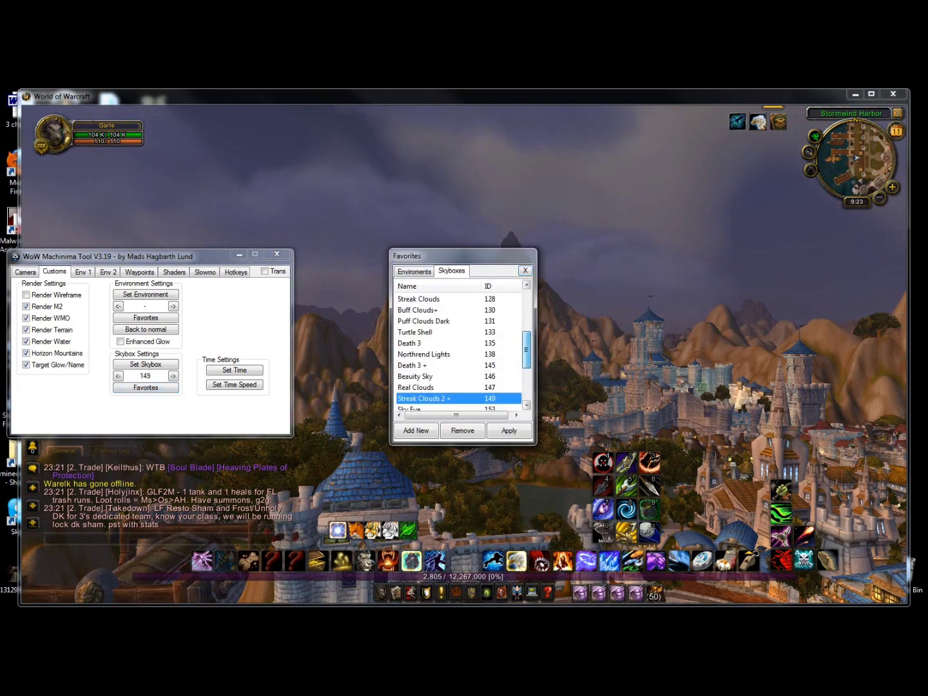
pyautogui.scroll(1, 458, 347)
pyautogui.scroll(1, 458, 348)
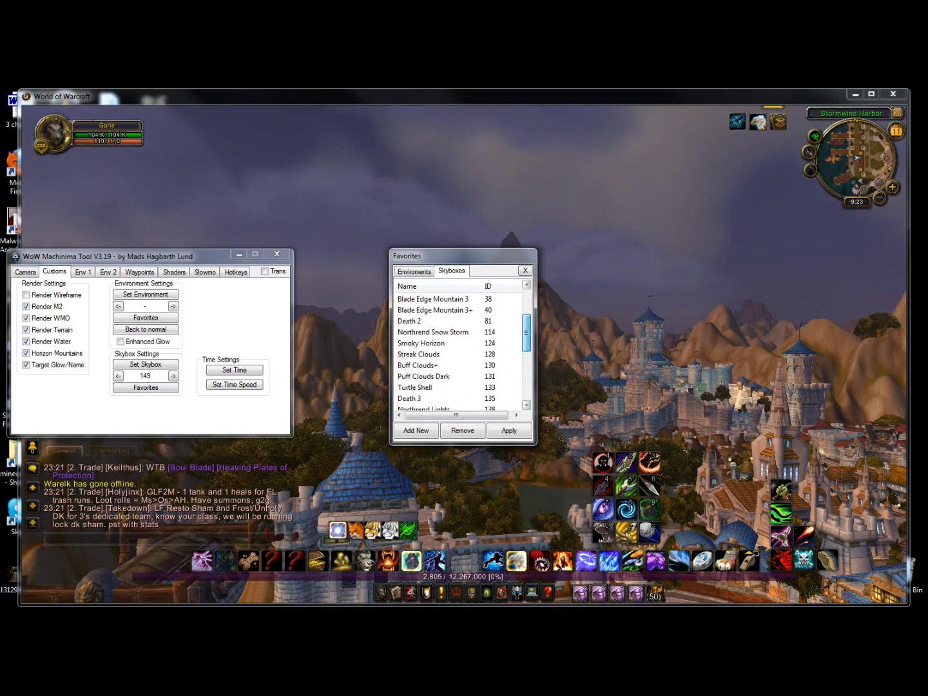
pyautogui.scroll(-1, 458, 348)
pyautogui.scroll(-1, 458, 348)
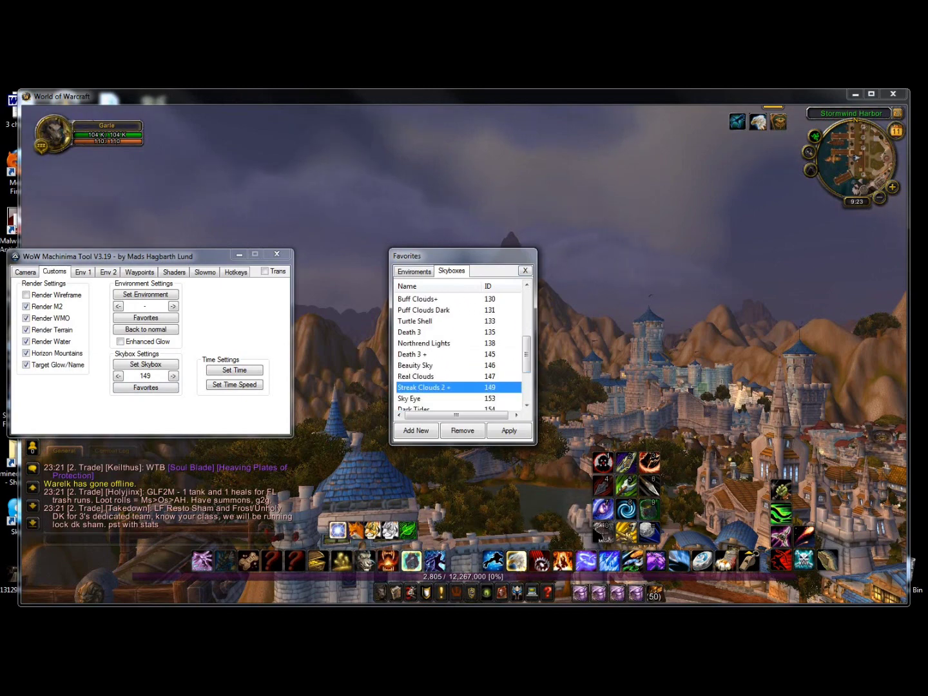
pyautogui.click(424, 365)
pyautogui.click(509, 430)
# Apply the Real Clouds skybox (ID 147), view it over the city and harbour, and close Favorites
pyautogui.moveTo(701, 387); pyautogui.dragTo(701, 388)
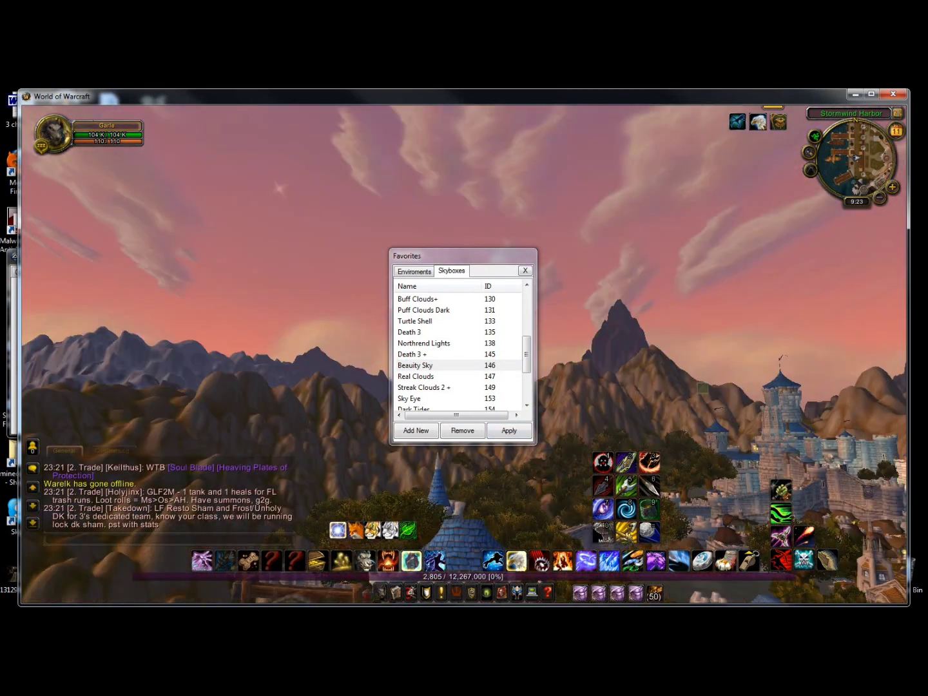
pyautogui.scroll(1, 456, 348)
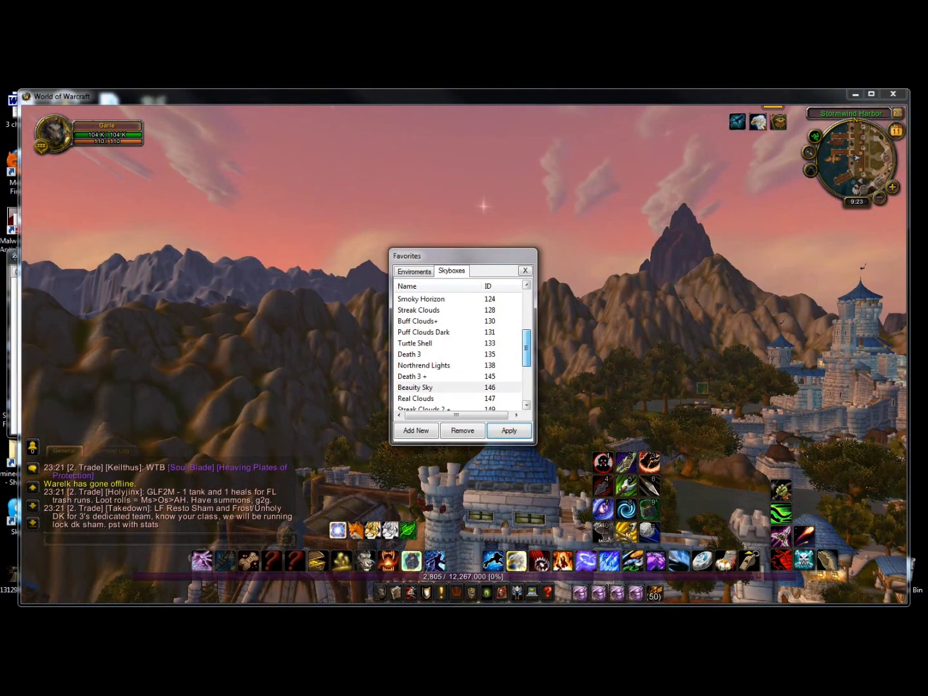
pyautogui.scroll(2, 457, 348)
pyautogui.scroll(4, 457, 348)
pyautogui.scroll(1, 457, 348)
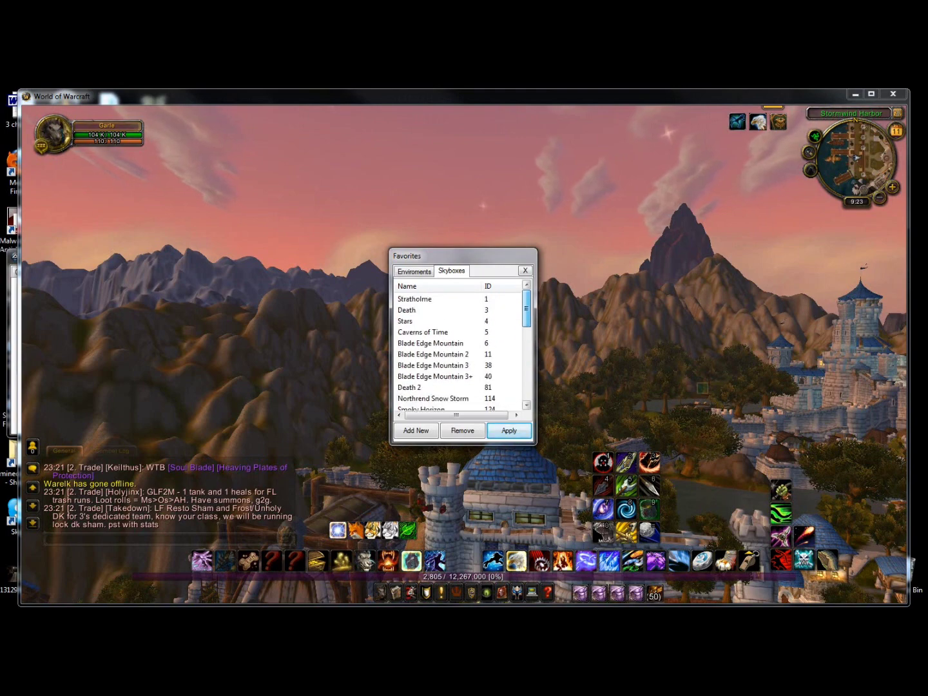
pyautogui.scroll(-5, 456, 347)
pyautogui.scroll(-5, 456, 348)
pyautogui.scroll(-2, 435, 363)
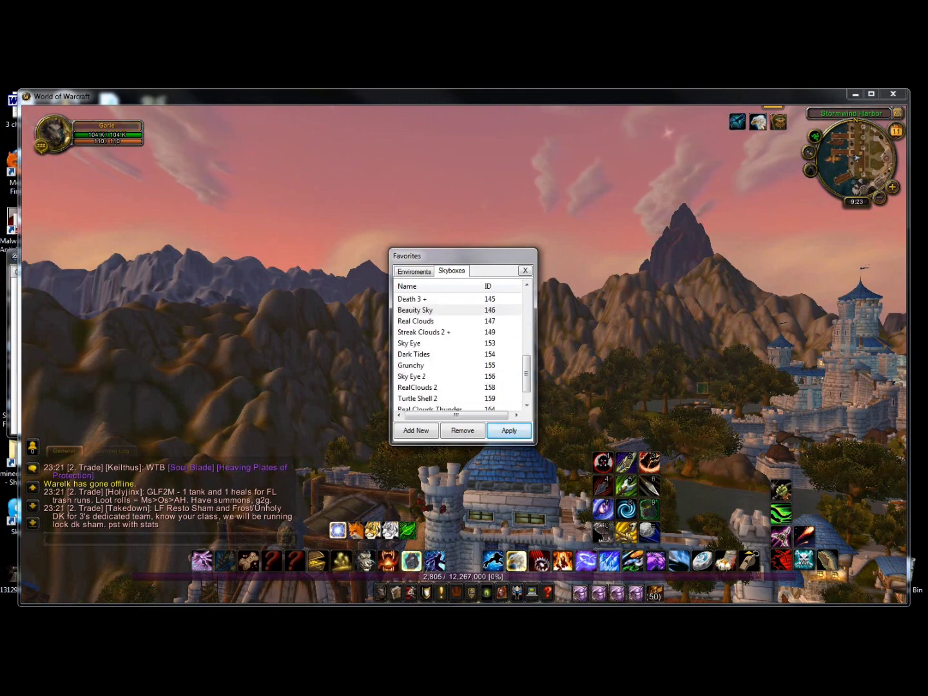
pyautogui.click(427, 320)
pyautogui.click(509, 430)
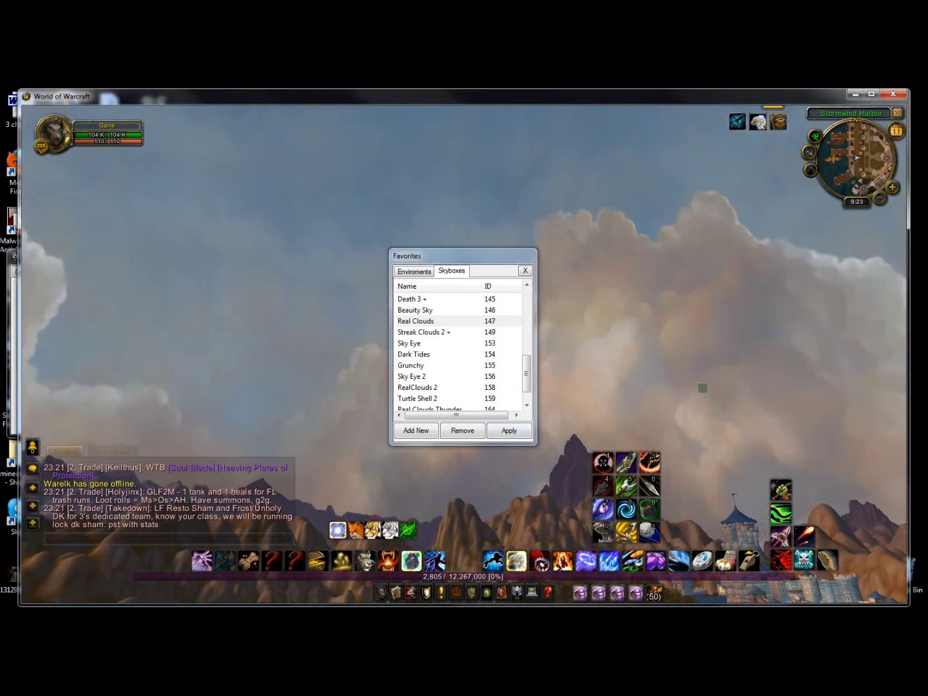
pyautogui.moveTo(464, 348); pyautogui.dragTo(652, 290)
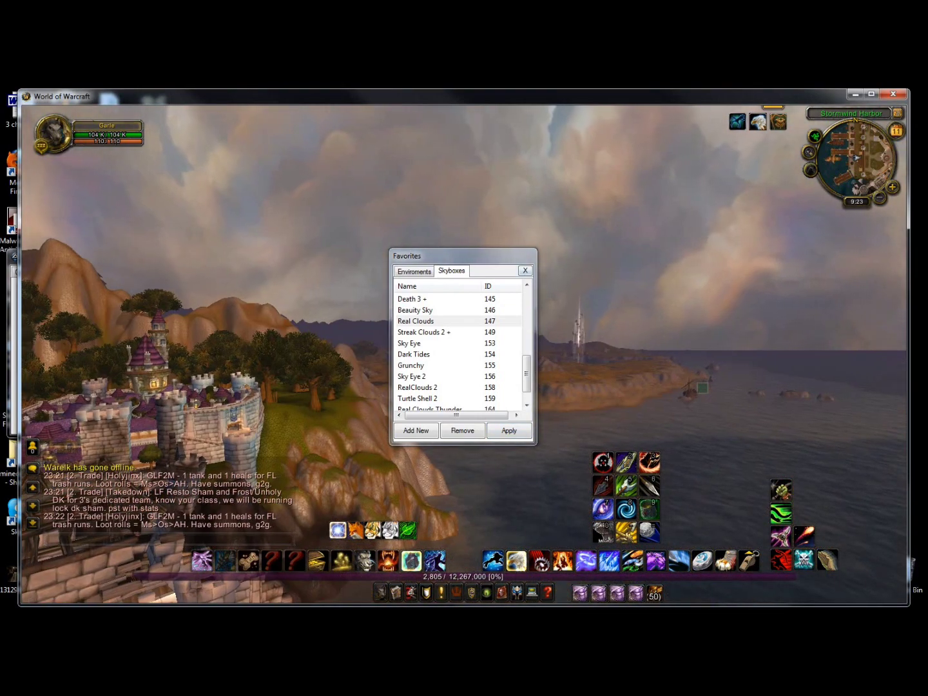
pyautogui.press('Escape')
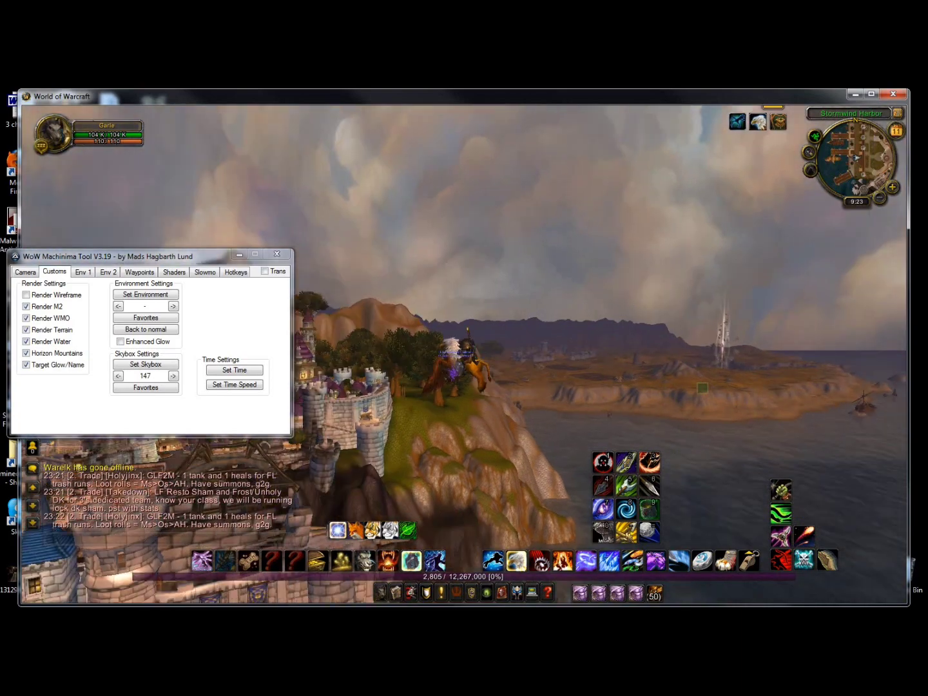
pyautogui.moveTo(464, 349); pyautogui.dragTo(289, 348)
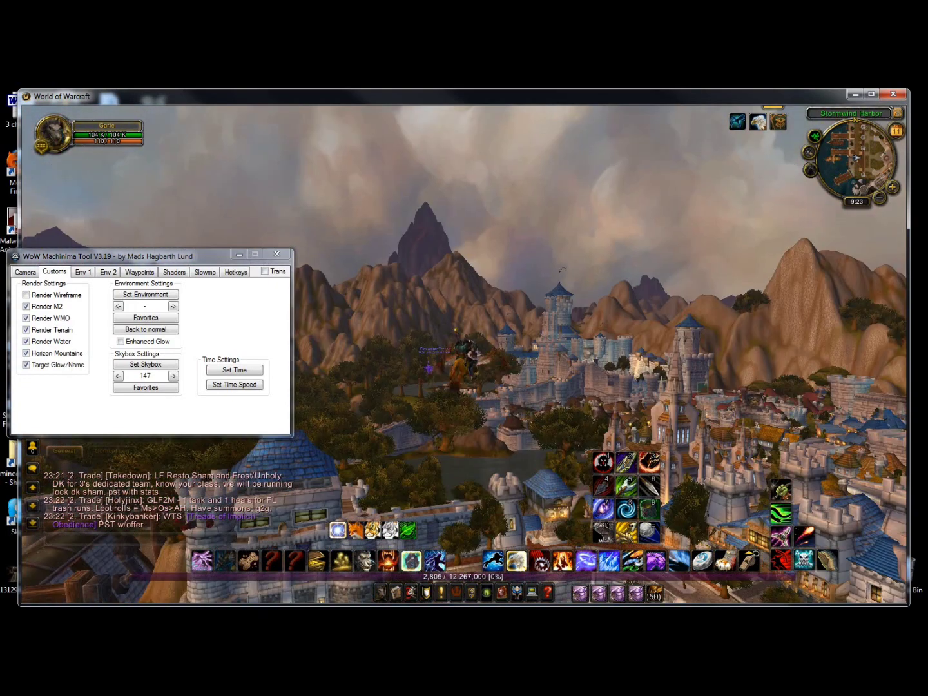
# Browse the Camera, Customs, Env 1 and Env 2 tabs
pyautogui.click(25, 271)
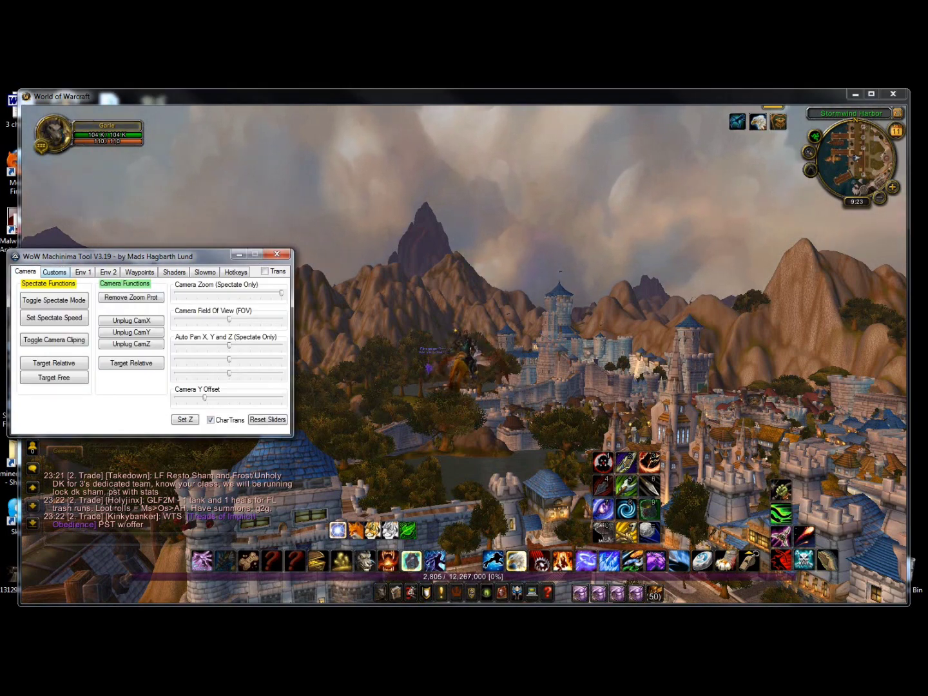
pyautogui.click(54, 271)
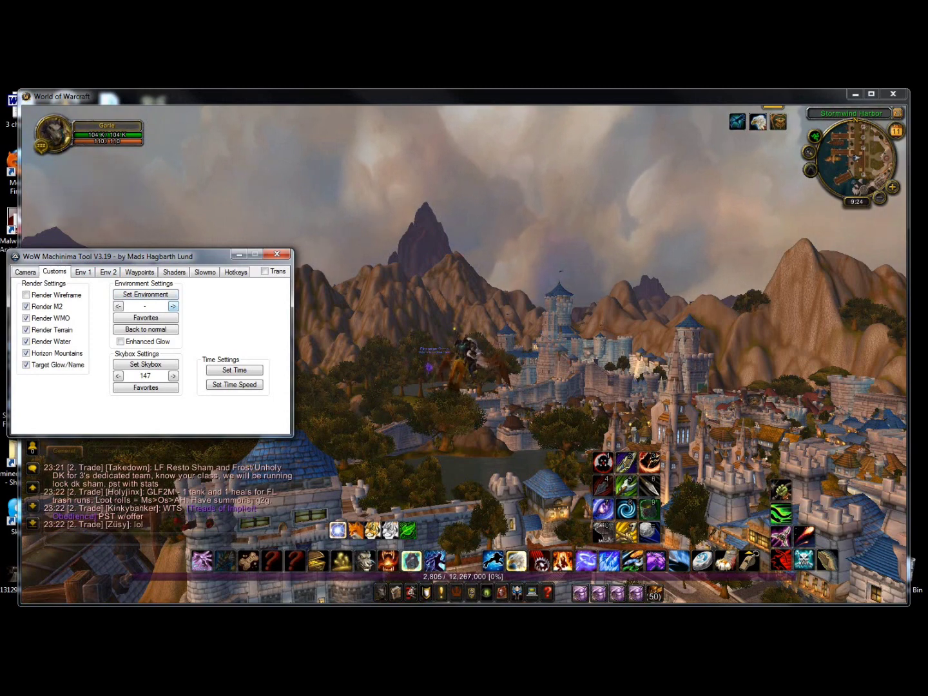
pyautogui.click(83, 271)
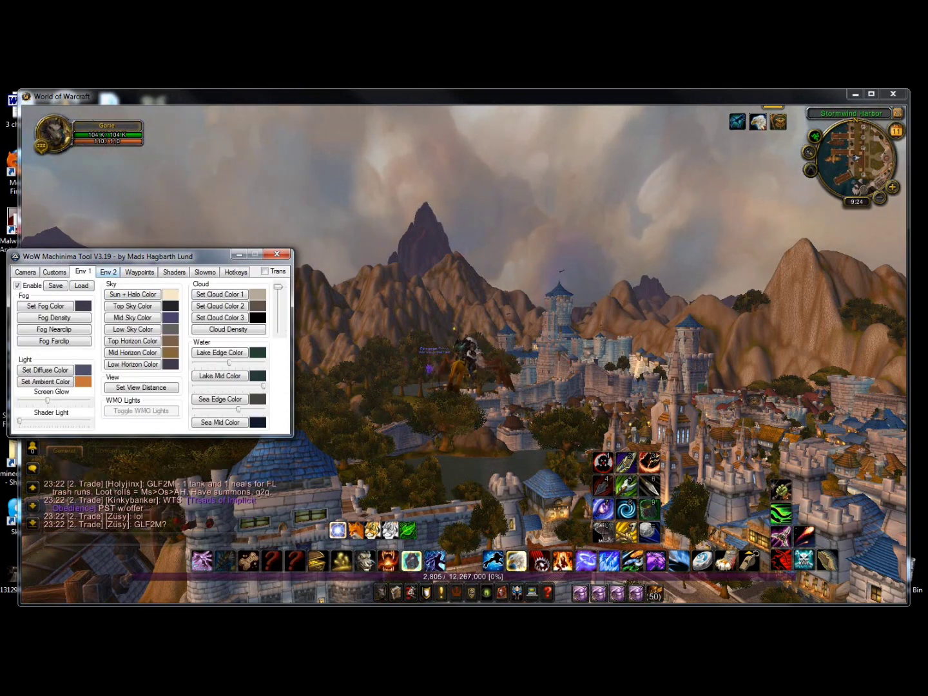
pyautogui.click(107, 271)
pyautogui.click(83, 271)
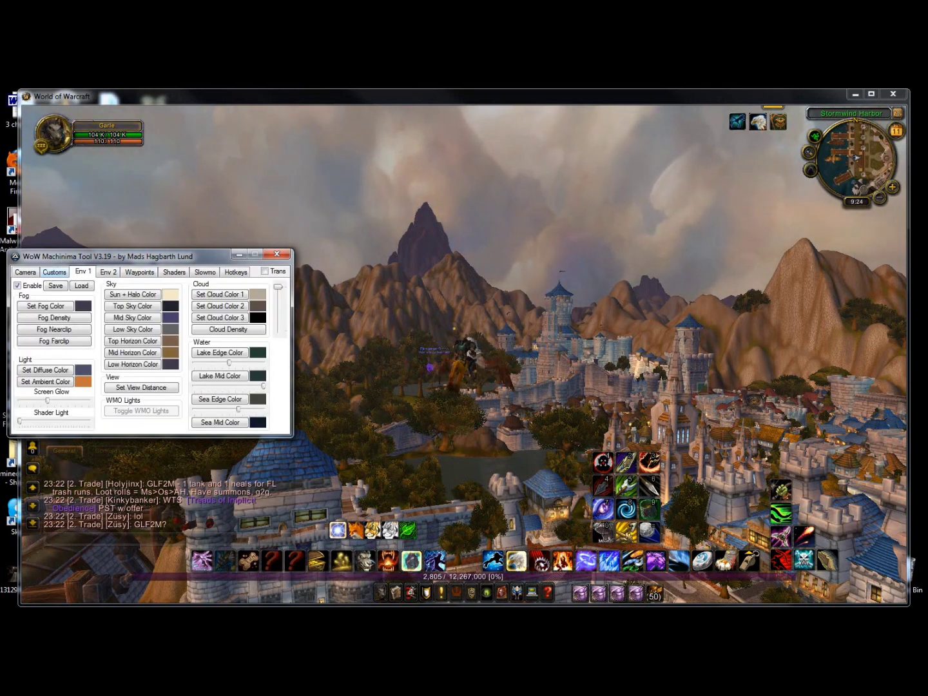
# Turn off the Env 1 overrides and step to environment preset 2 on Customs
pyautogui.click(18, 285)
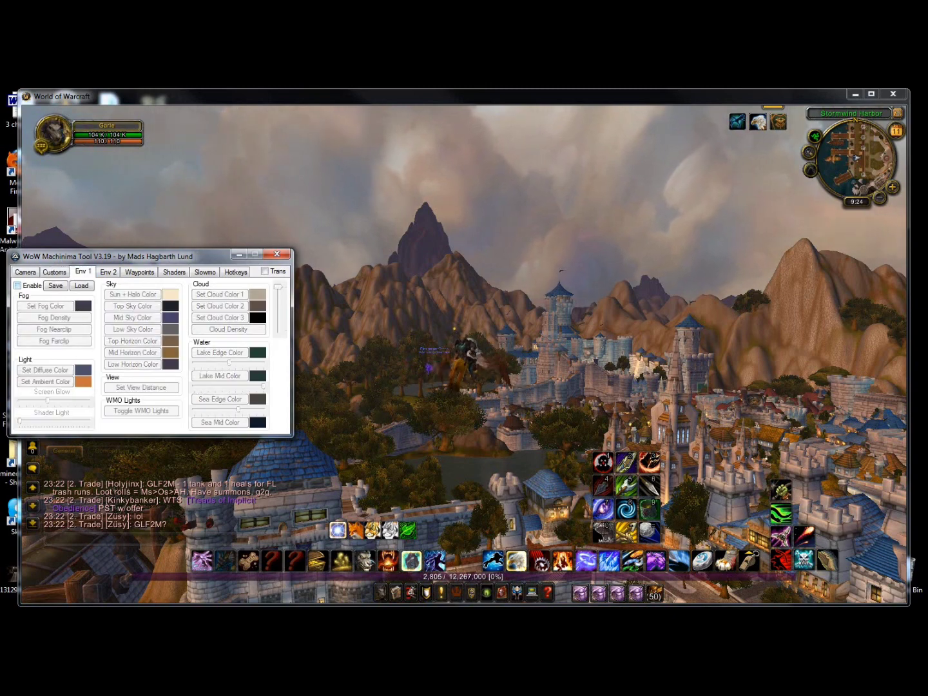
pyautogui.click(54, 271)
pyautogui.click(173, 306)
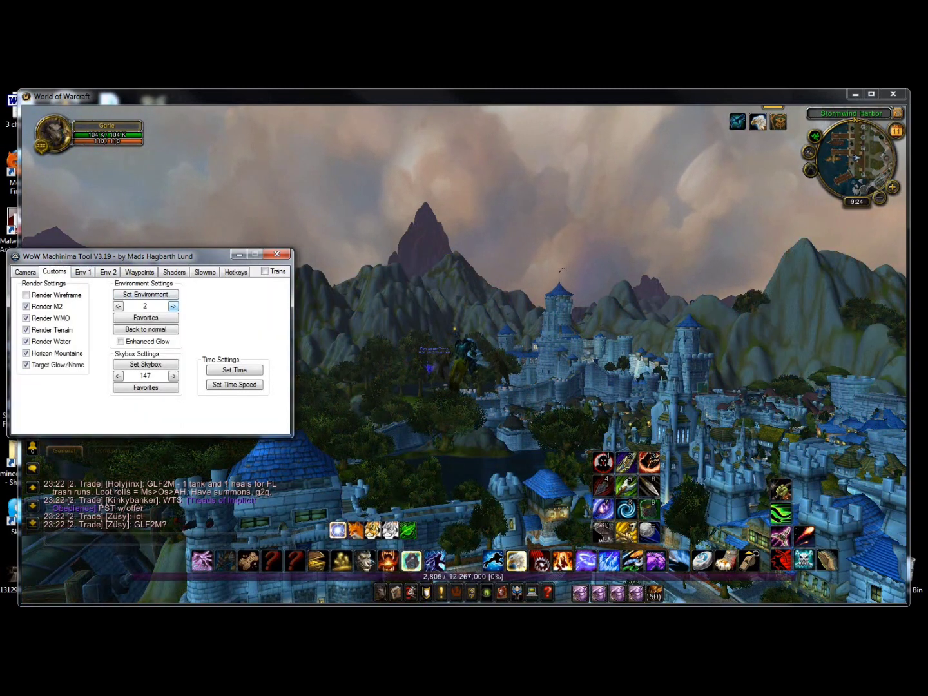
# Step environment presets up to 12, back to preset 7, then open the Set Skybox prompt
pyautogui.click(172, 306)
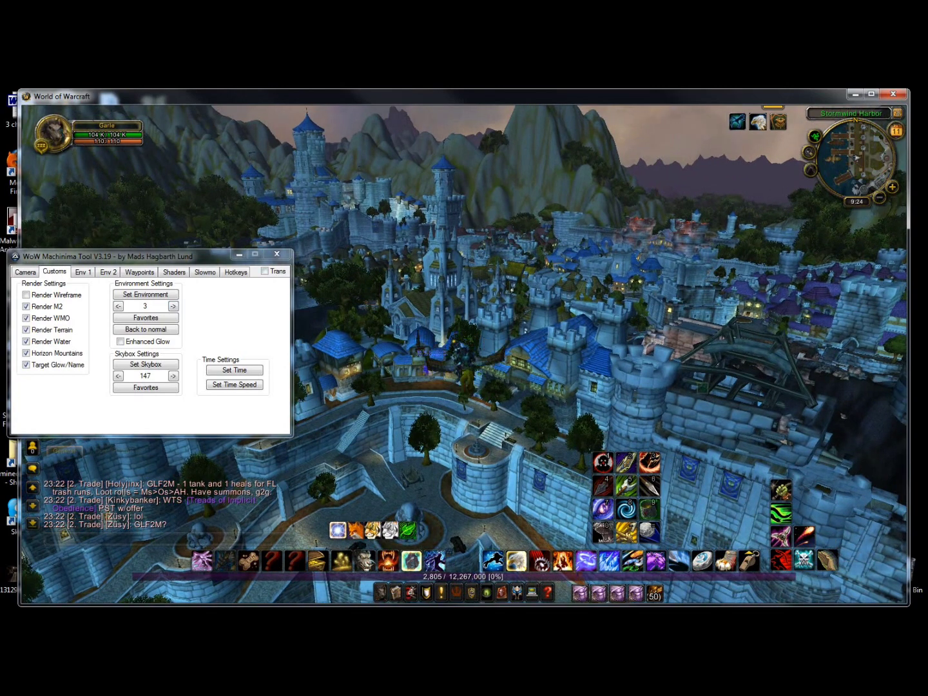
pyautogui.click(173, 306)
pyautogui.click(172, 306)
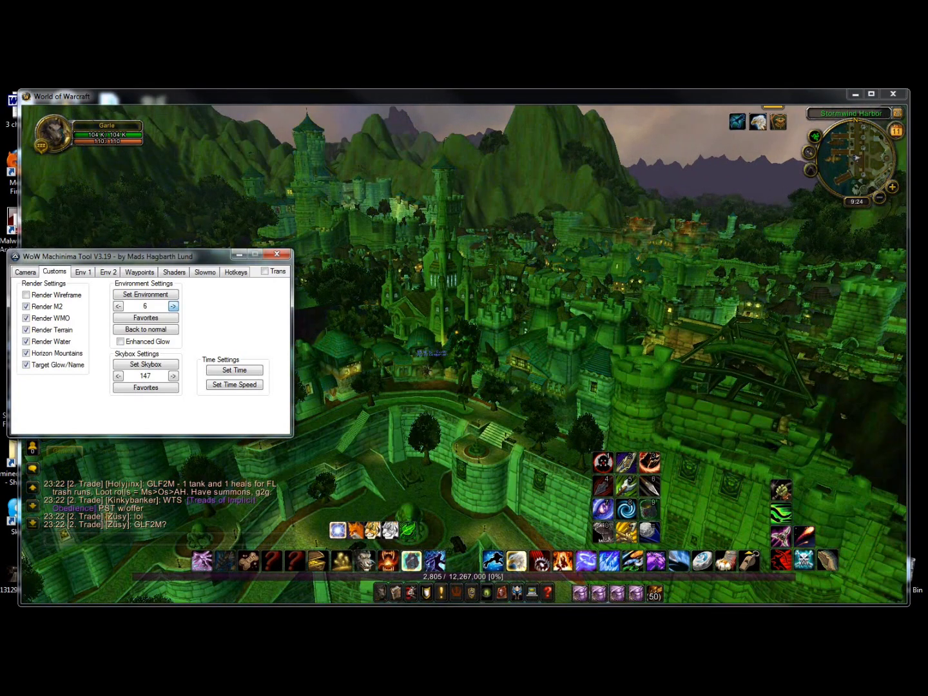
pyautogui.click(173, 306)
pyautogui.click(172, 306)
pyautogui.click(173, 306)
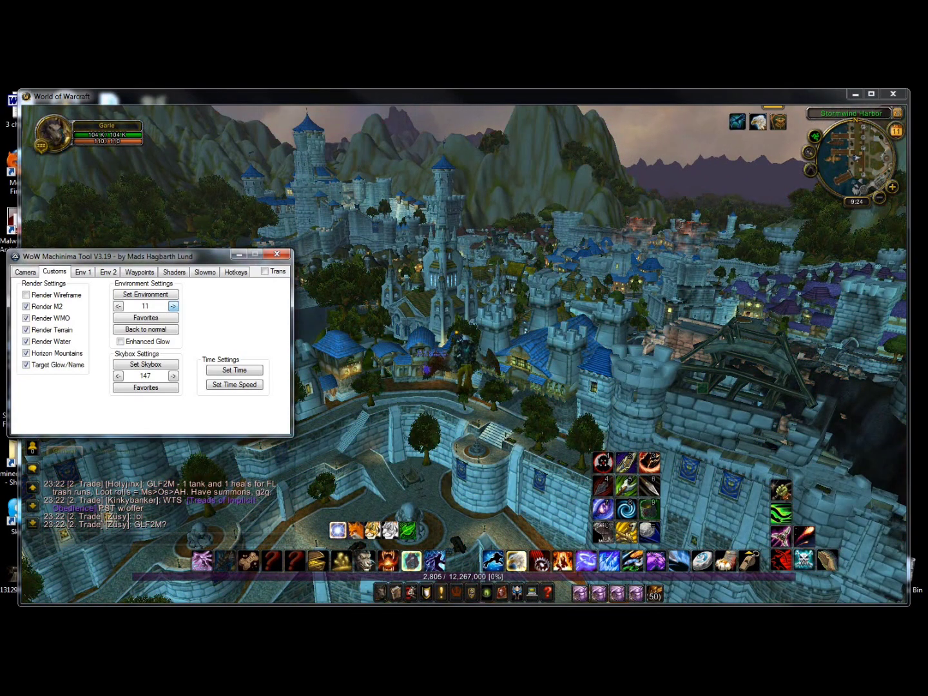
pyautogui.click(117, 306)
pyautogui.click(117, 306)
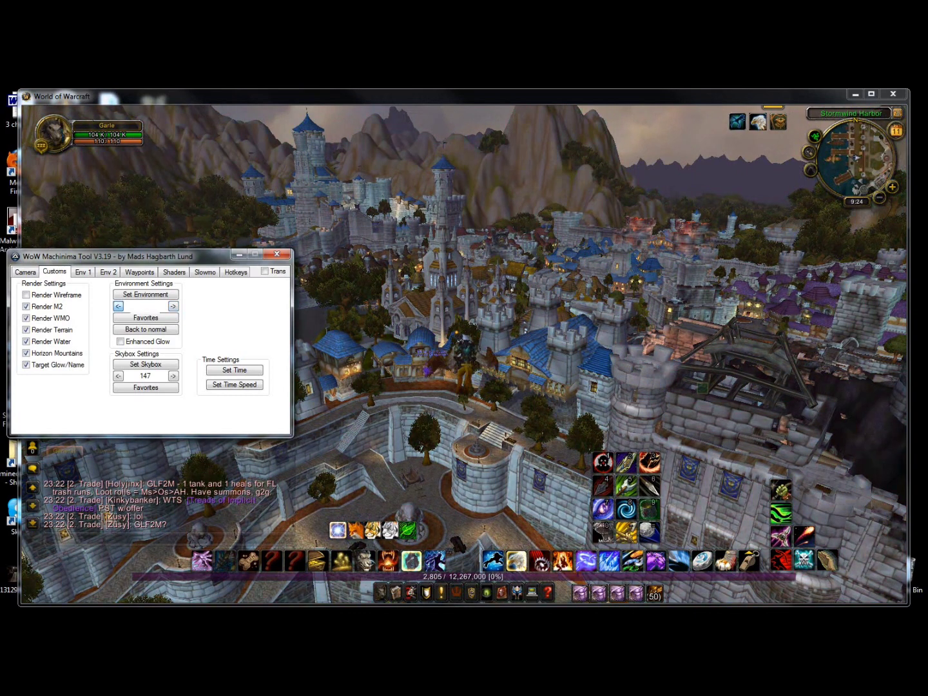
pyautogui.click(118, 306)
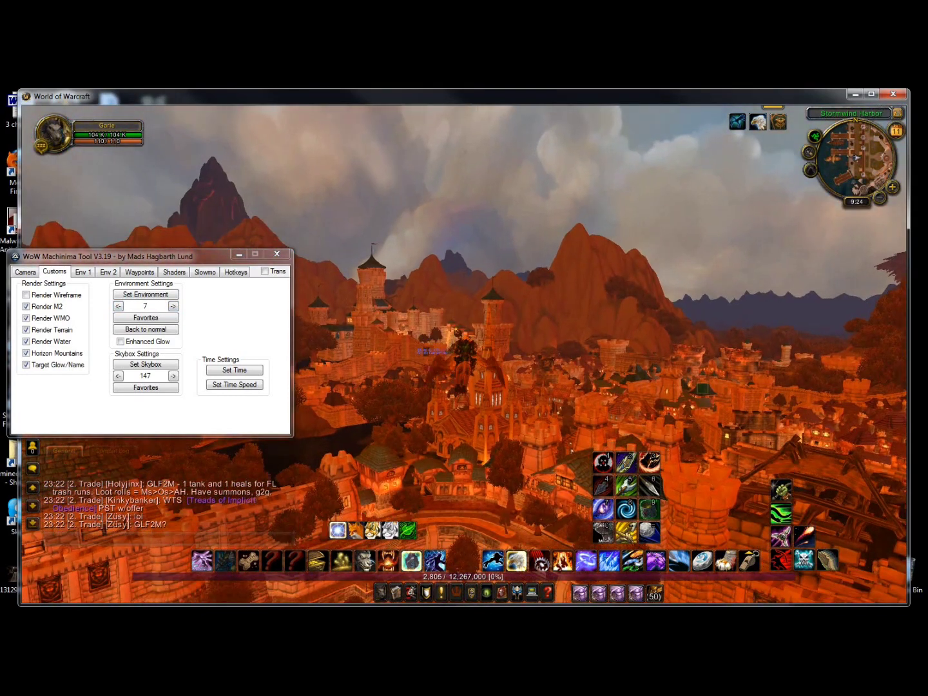
pyautogui.click(146, 364)
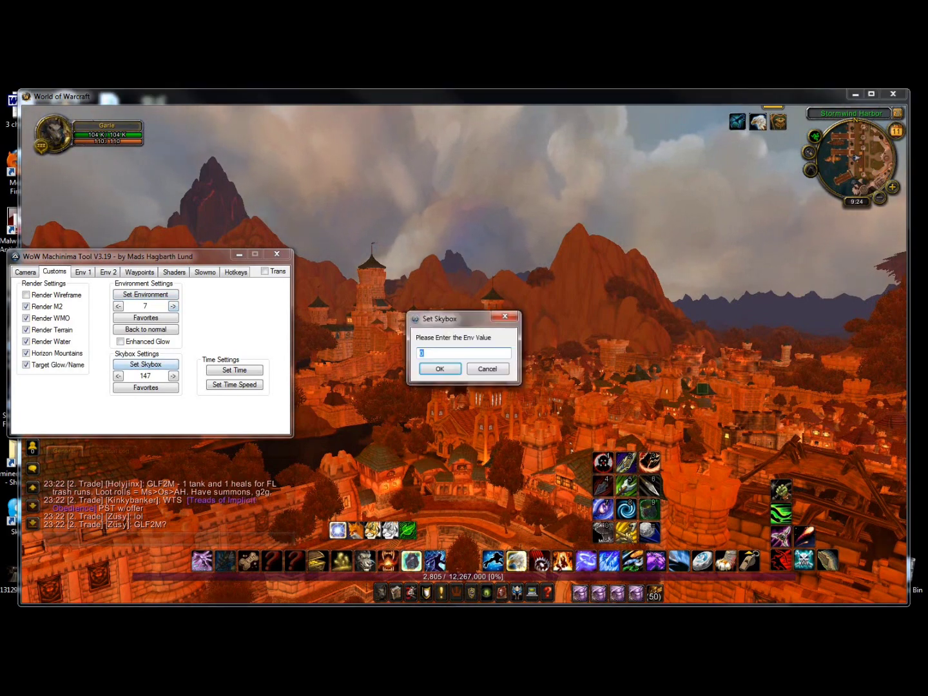